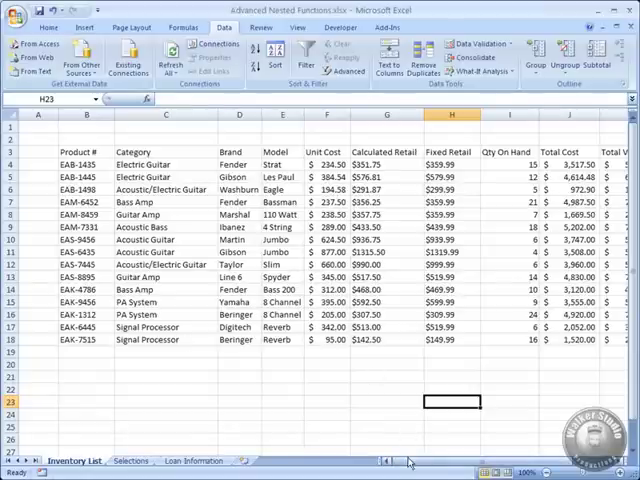
mouse_move(408, 461)
mouse_down()
mouse_move(466, 457)
mouse_move(414, 461)
mouse_up()
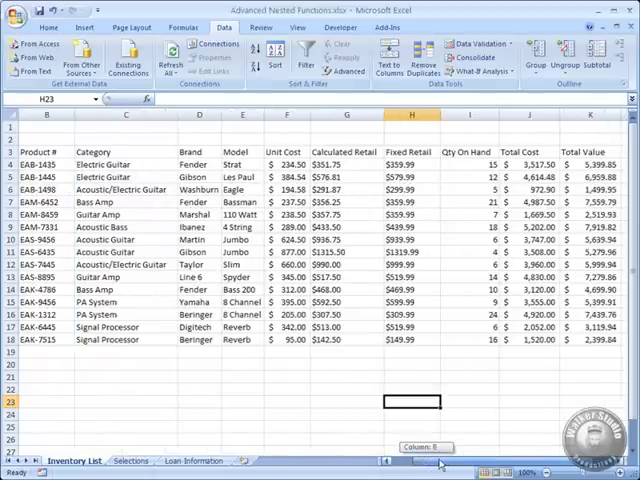
click(175, 164)
click(222, 164)
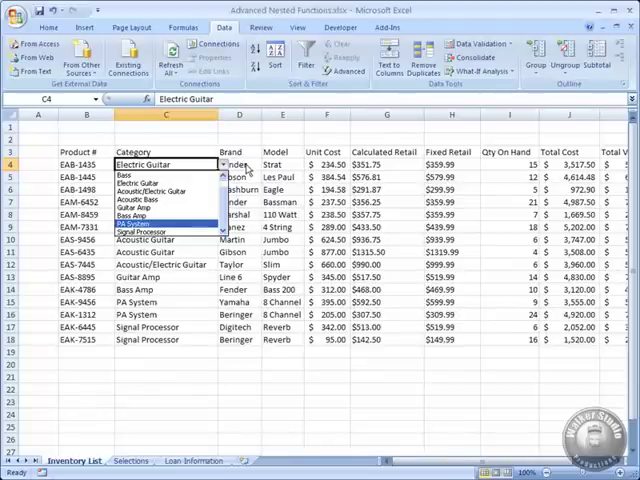
click(244, 167)
click(244, 166)
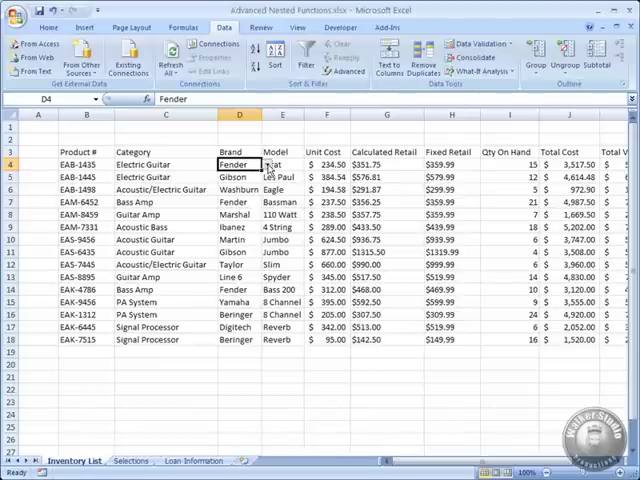
click(266, 166)
click(250, 166)
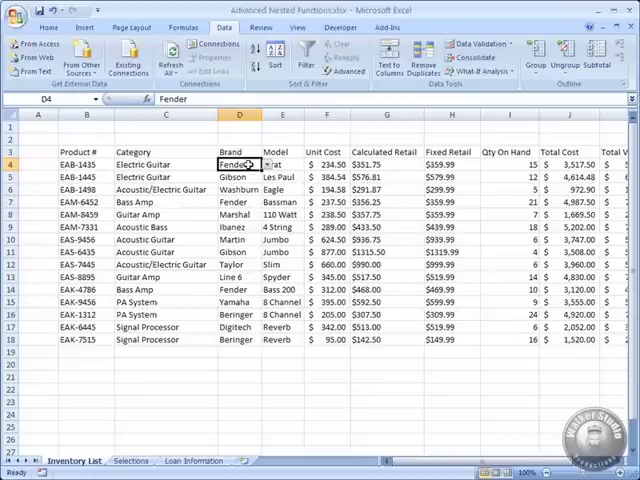
click(385, 166)
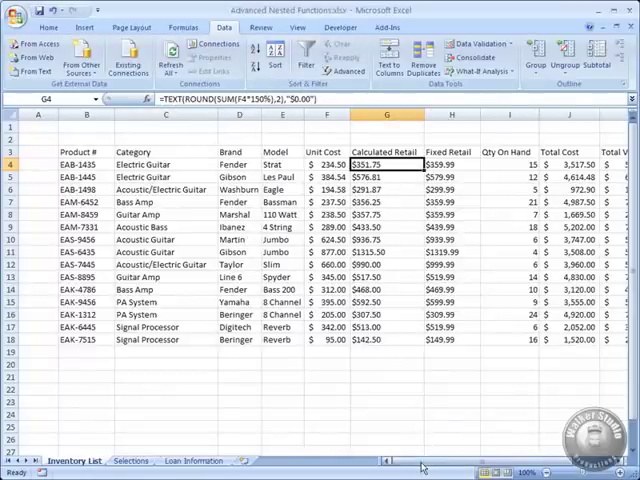
drag(410, 460, 432, 460)
click(355, 165)
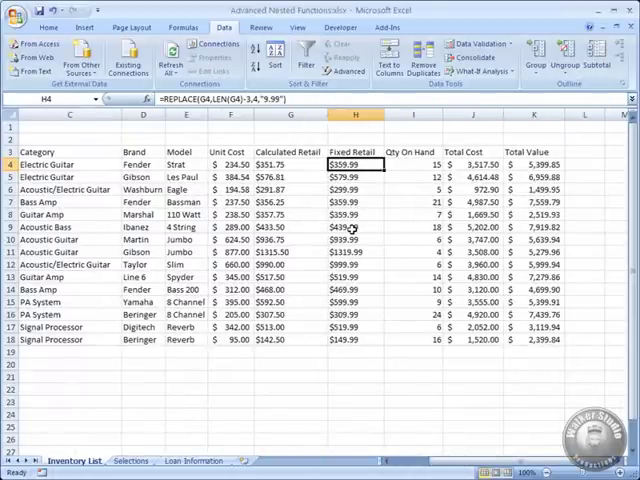
click(230, 165)
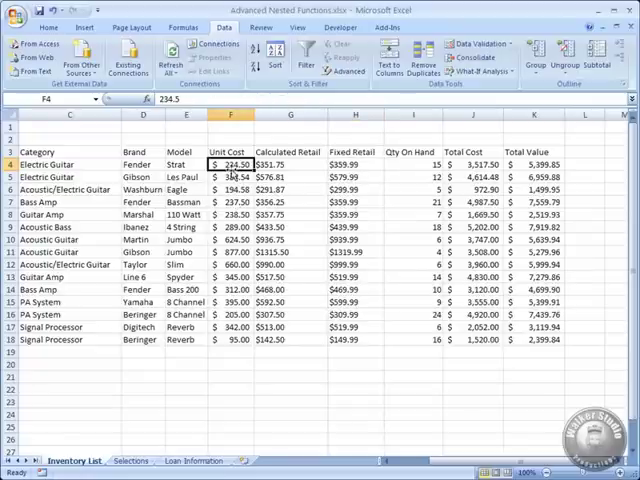
click(272, 165)
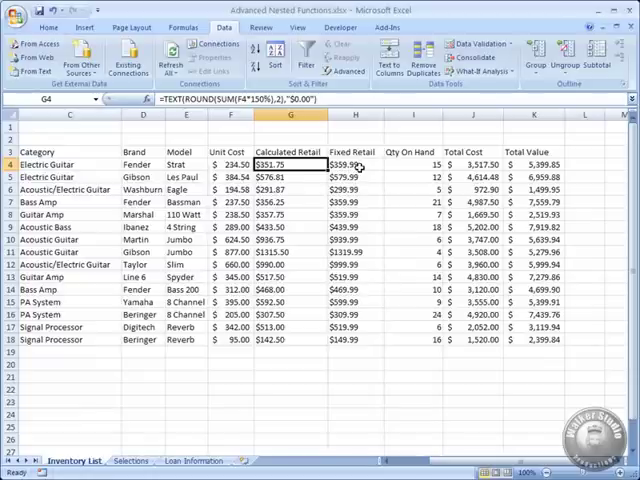
click(358, 166)
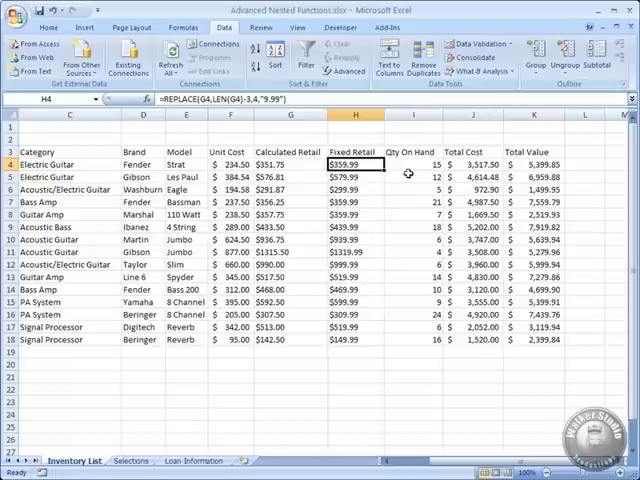
click(485, 165)
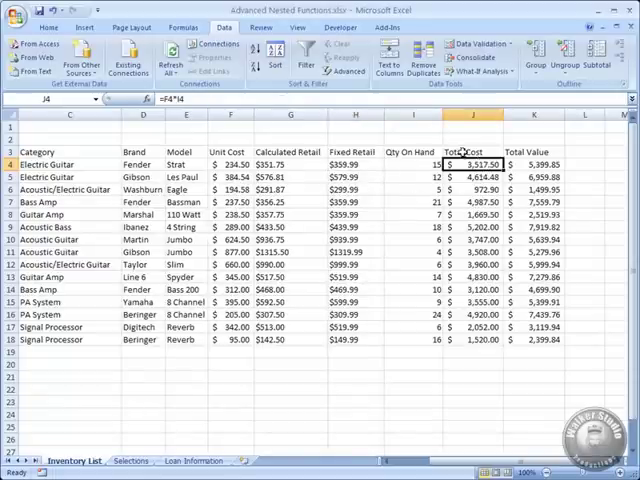
click(536, 165)
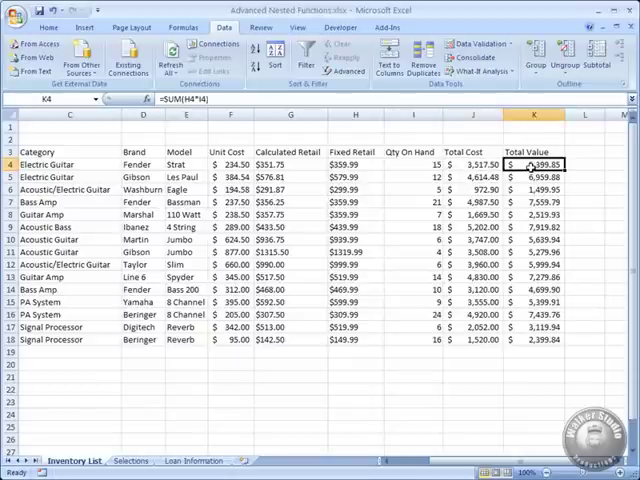
drag(440, 462, 415, 466)
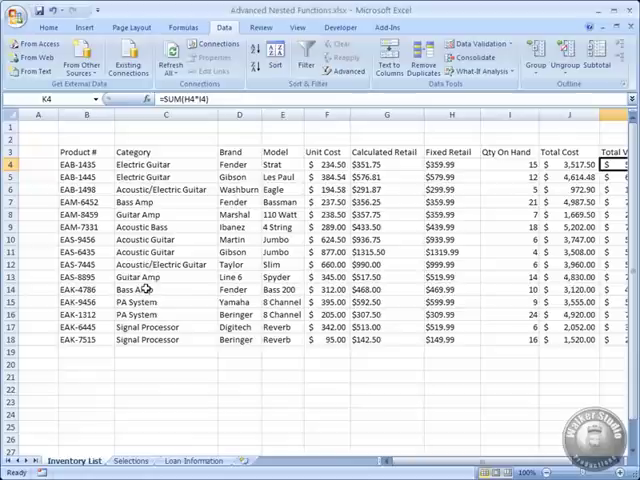
click(150, 165)
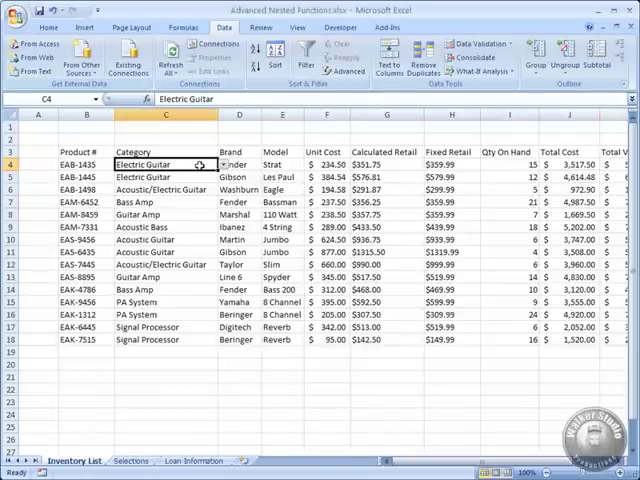
click(131, 460)
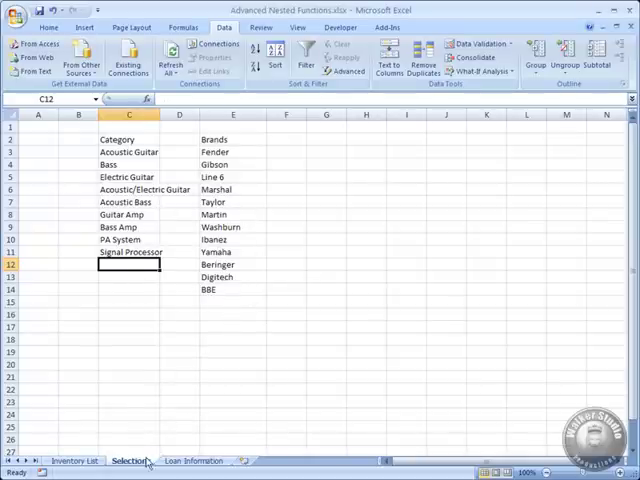
click(75, 461)
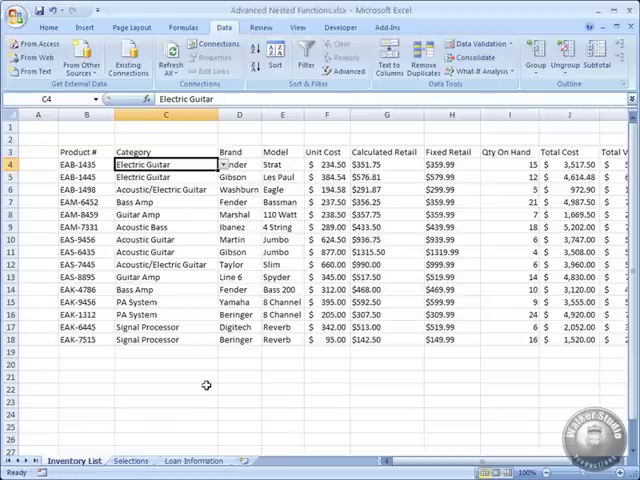